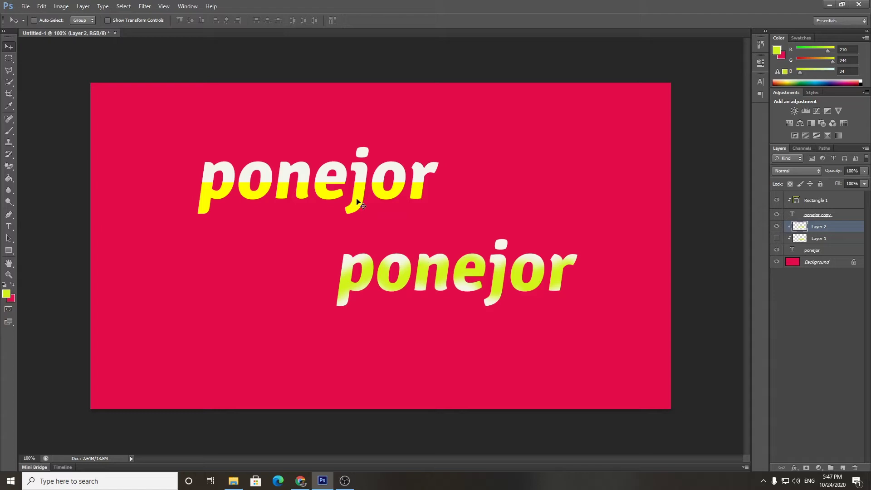
# - Drag the yellow gradient layer down so it sits over the lower Ponejor text
pyautogui.moveTo(357, 199); pyautogui.dragTo(358, 197)
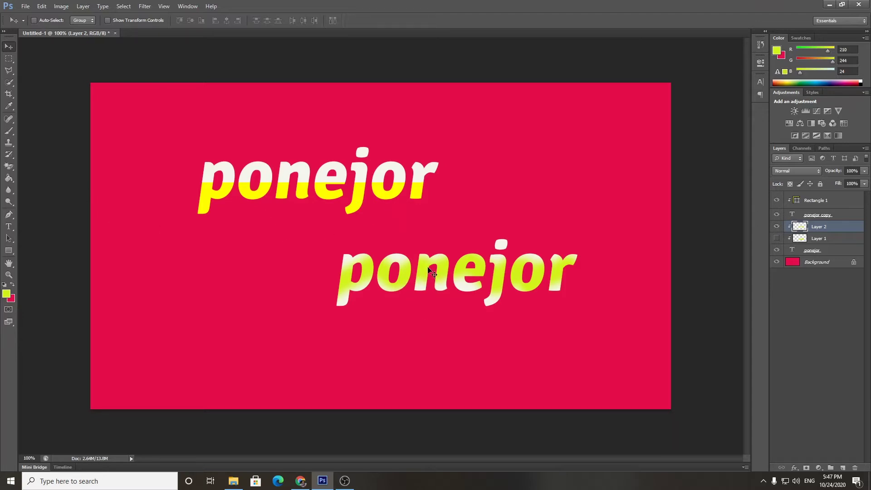
pyautogui.moveTo(429, 269); pyautogui.dragTo(429, 273)
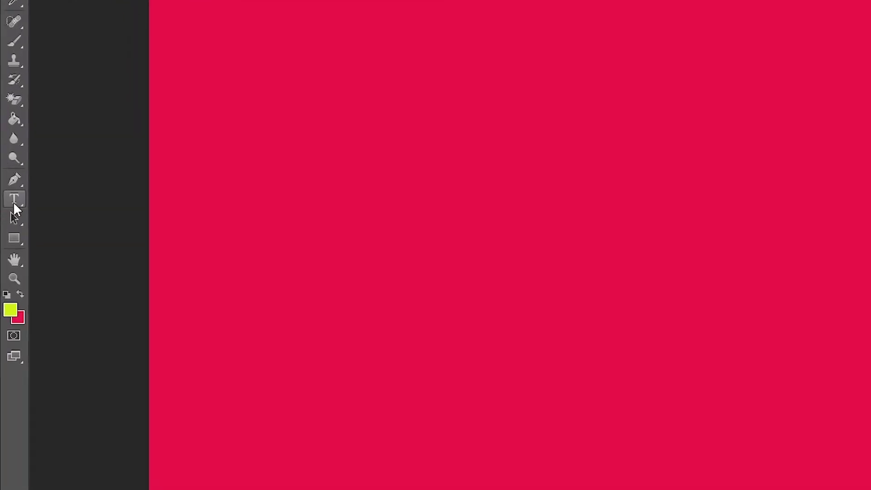
# - Type 'Ponejor' on the crimson canvas and commit the text
pyautogui.click(15, 203)
pyautogui.click(359, 183)
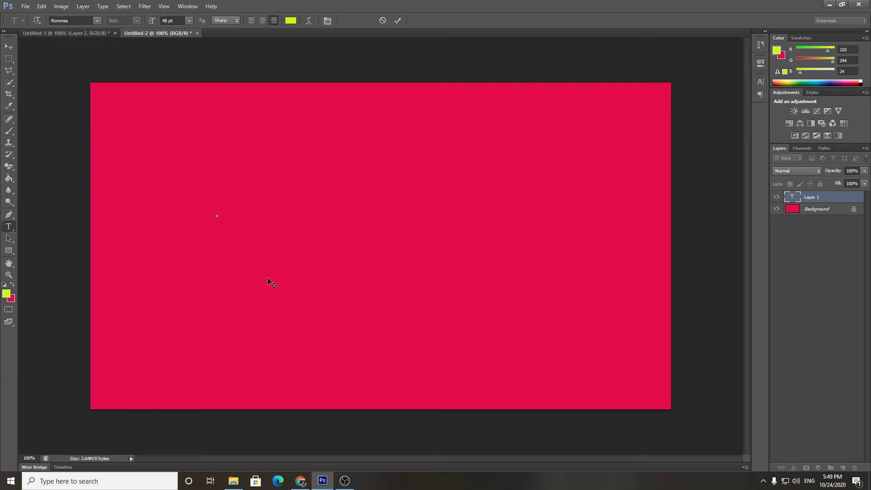
pyautogui.write('P')
pyautogui.write('onejor')
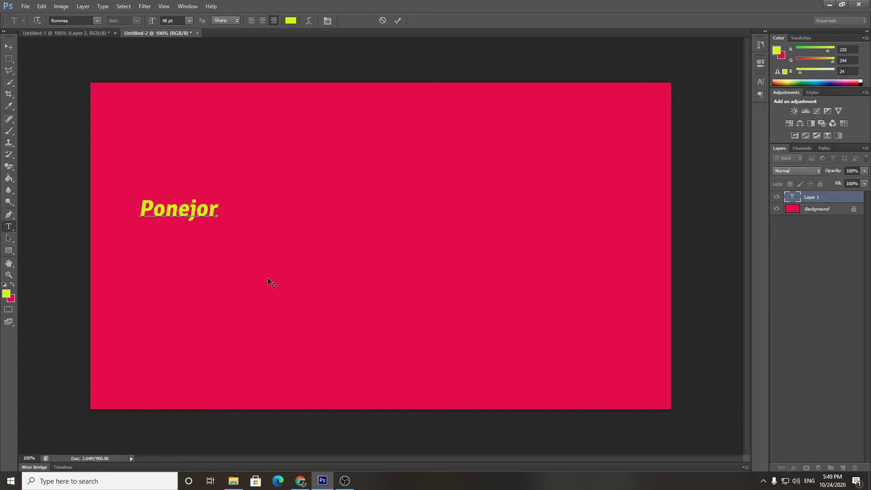
pyautogui.click(9, 46)
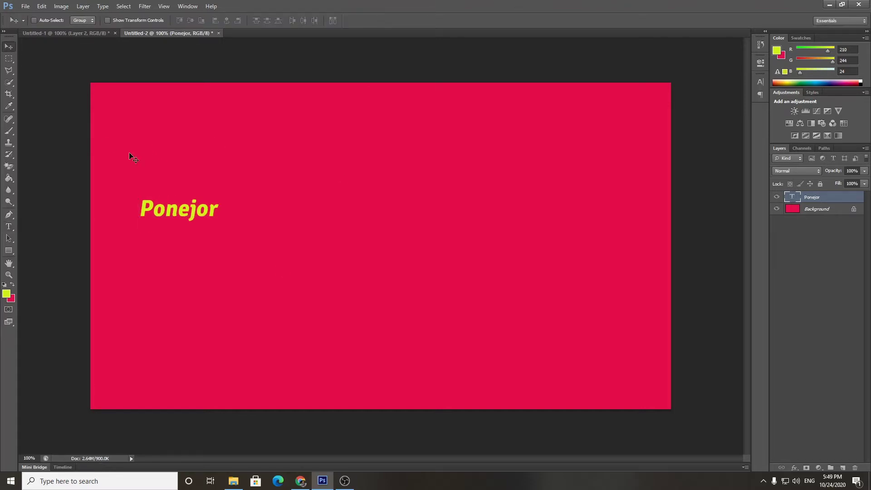
# - Scale Ponejor up to about 299% and centre it on the canvas
pyautogui.moveTo(165, 216); pyautogui.dragTo(346, 236)
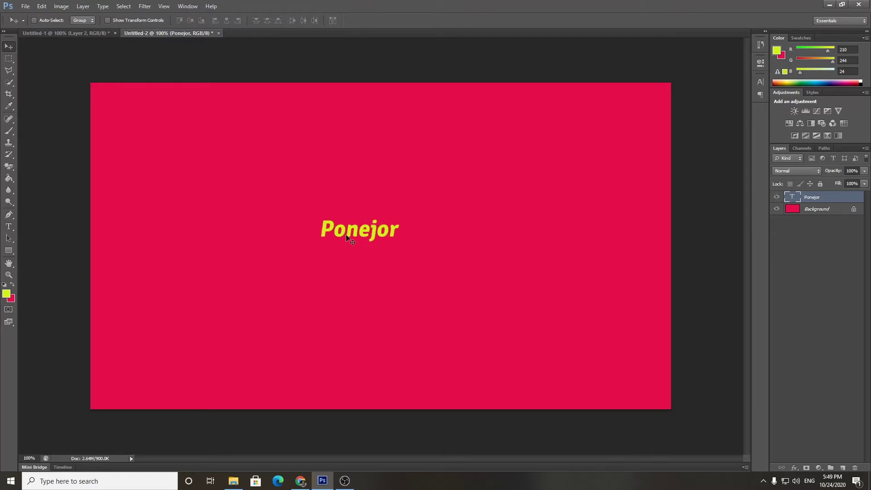
pyautogui.hotkey('ctrl', 't')
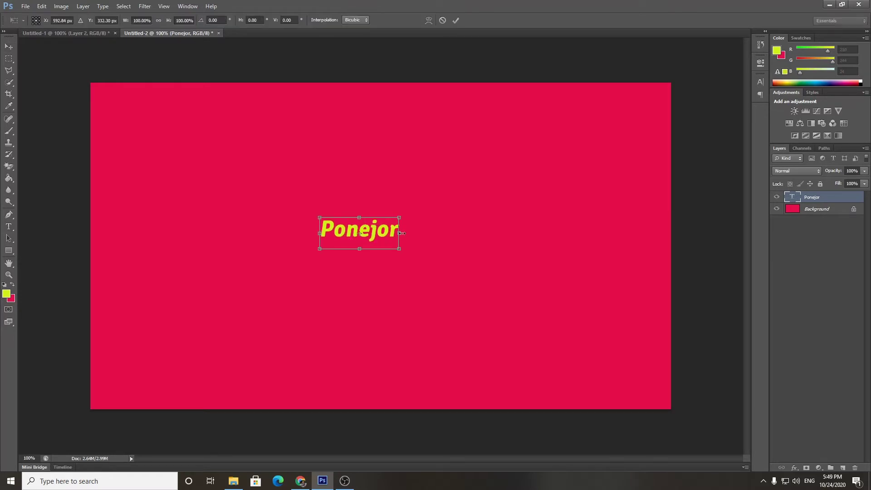
pyautogui.moveTo(399, 217); pyautogui.dragTo(557, 155)
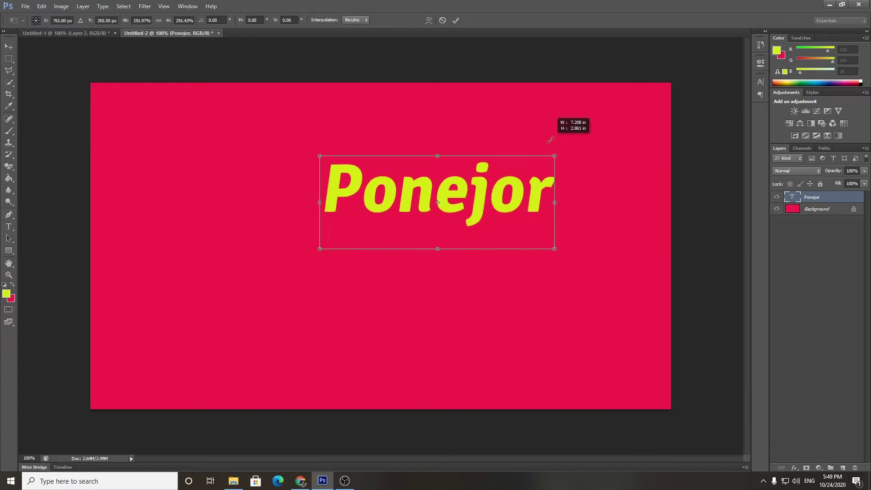
pyautogui.moveTo(411, 208); pyautogui.dragTo(352, 257)
pyautogui.press('Return')
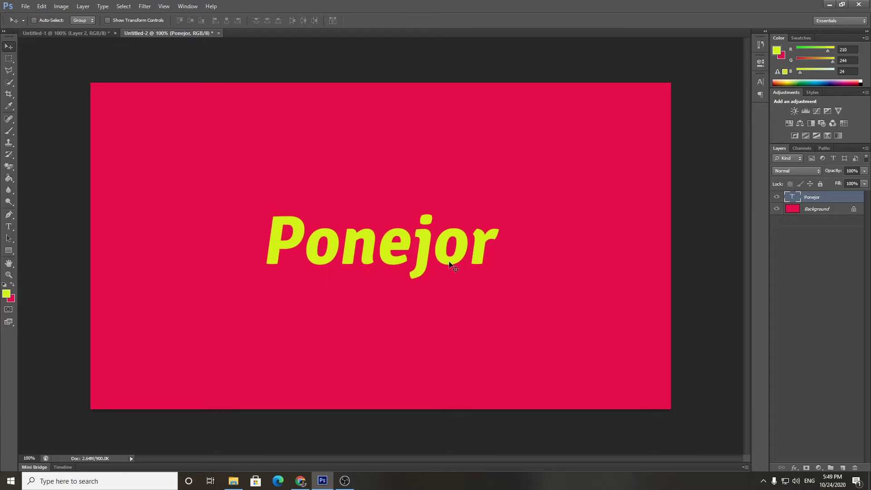
pyautogui.moveTo(436, 276); pyautogui.dragTo(423, 255)
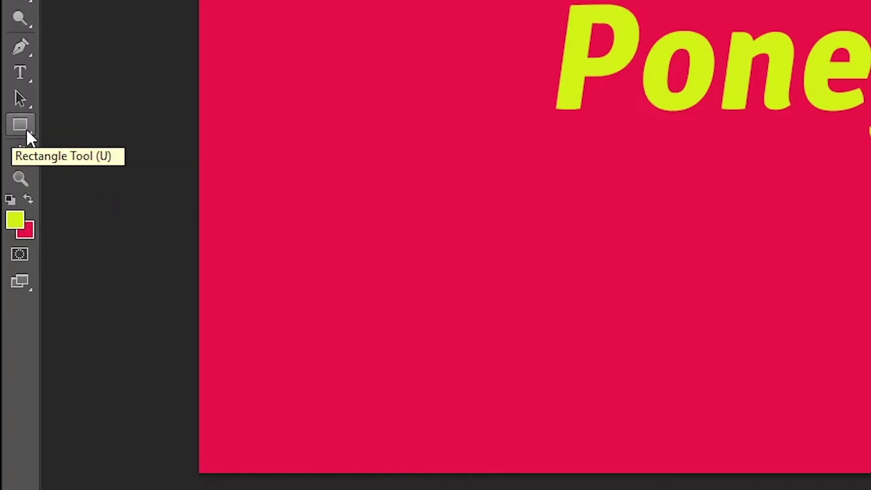
# - Draw a rectangle covering the lower half of the Ponejor text
pyautogui.rightClick(20, 120)
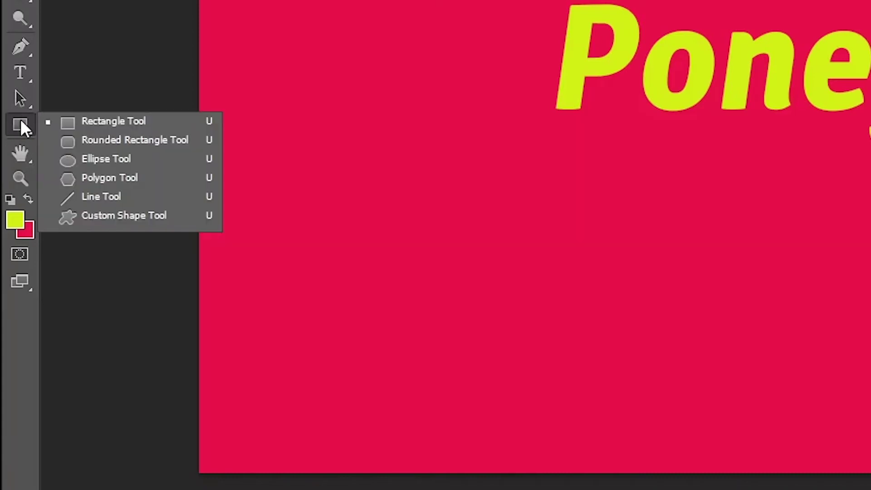
pyautogui.click(67, 126)
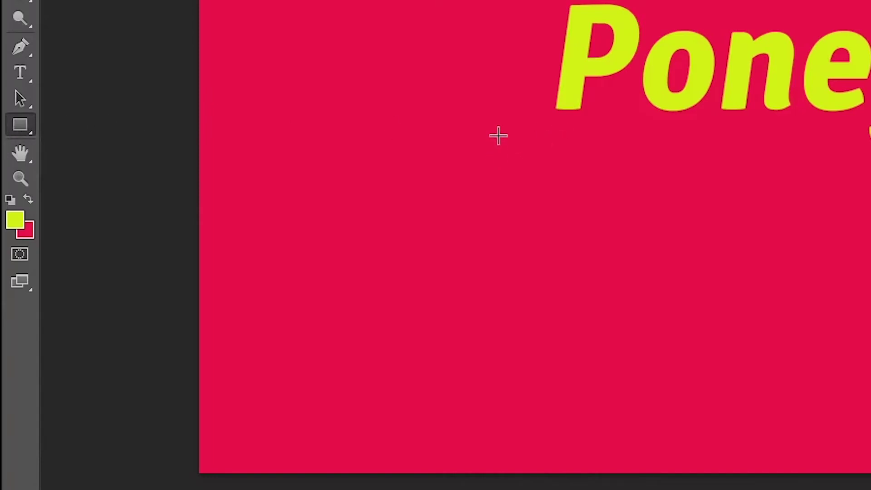
pyautogui.moveTo(499, 135)
pyautogui.mouseDown()
pyautogui.moveTo(484, 230)
pyautogui.moveTo(494, 227)
pyautogui.mouseUp()
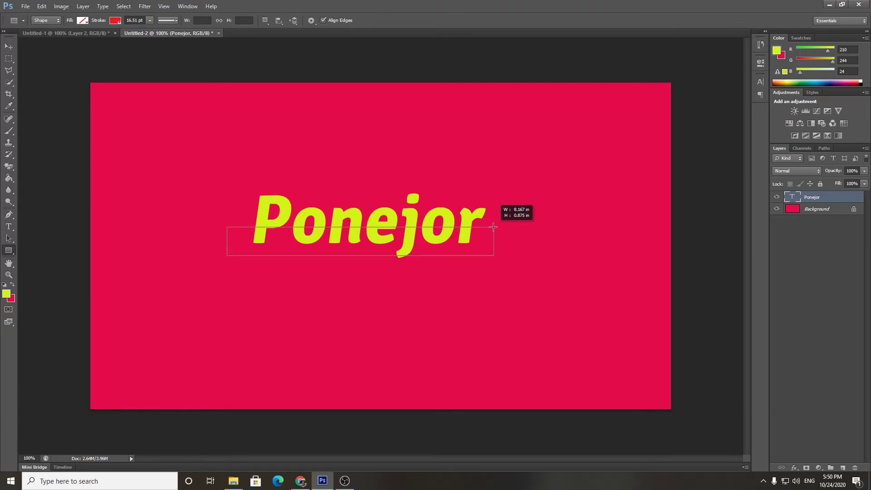
pyautogui.moveTo(493, 227); pyautogui.dragTo(506, 229)
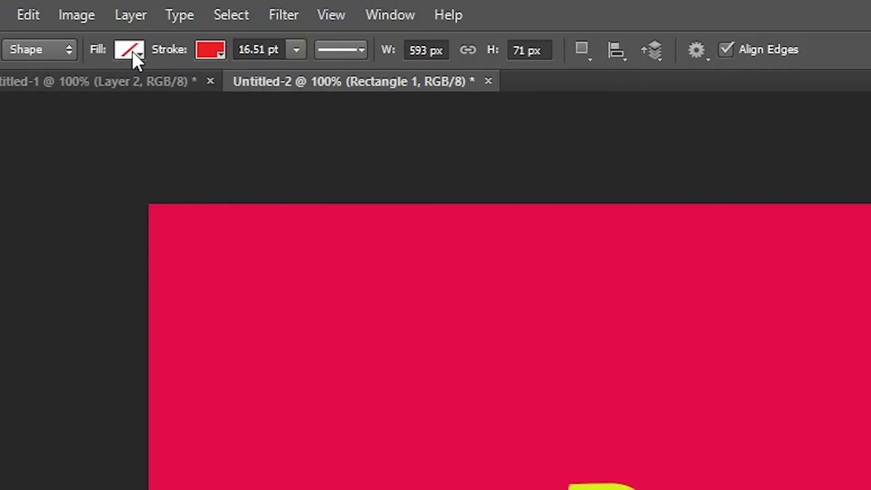
# - Give the rectangle no stroke and a light blue fill
pyautogui.click(213, 59)
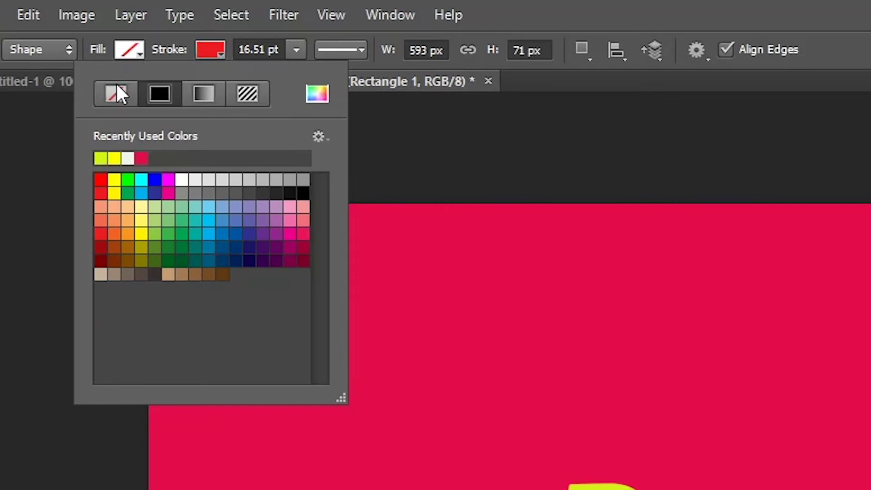
pyautogui.click(114, 96)
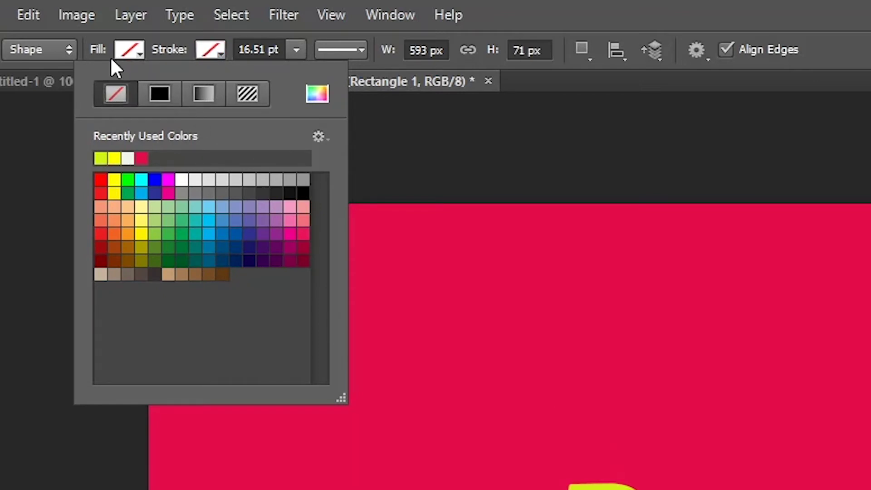
pyautogui.click(132, 46)
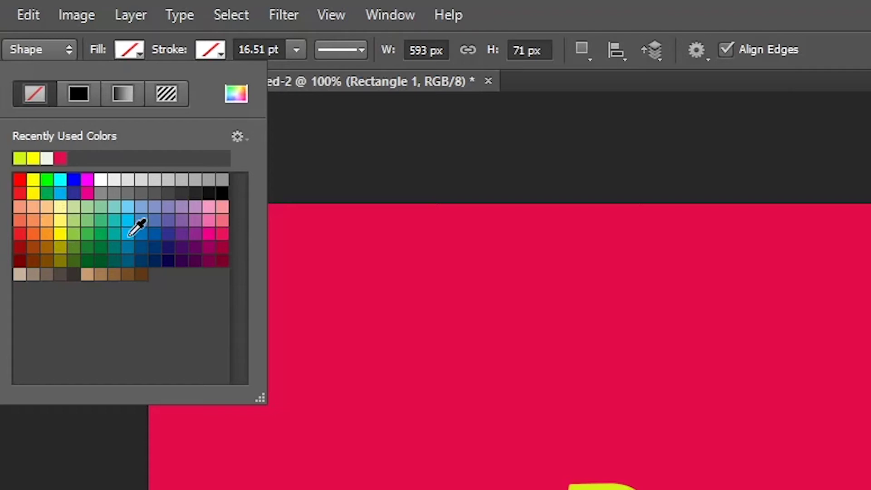
pyautogui.click(128, 221)
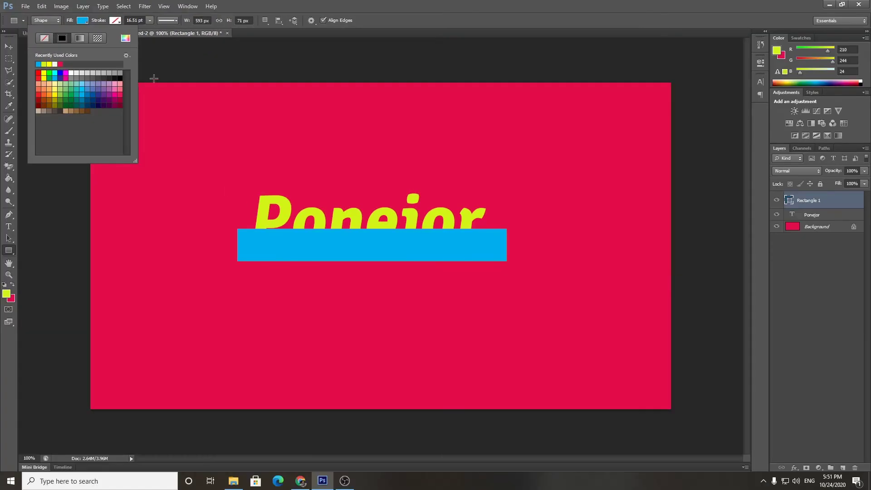
pyautogui.click(176, 56)
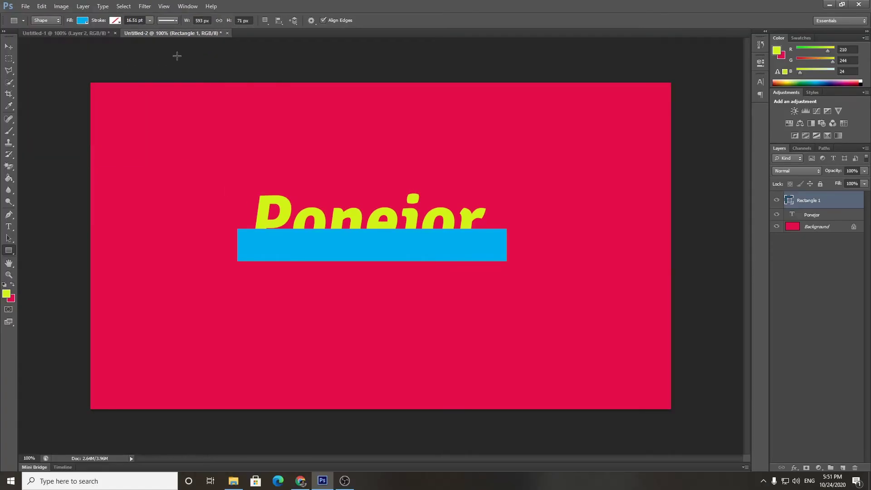
pyautogui.click(489, 141)
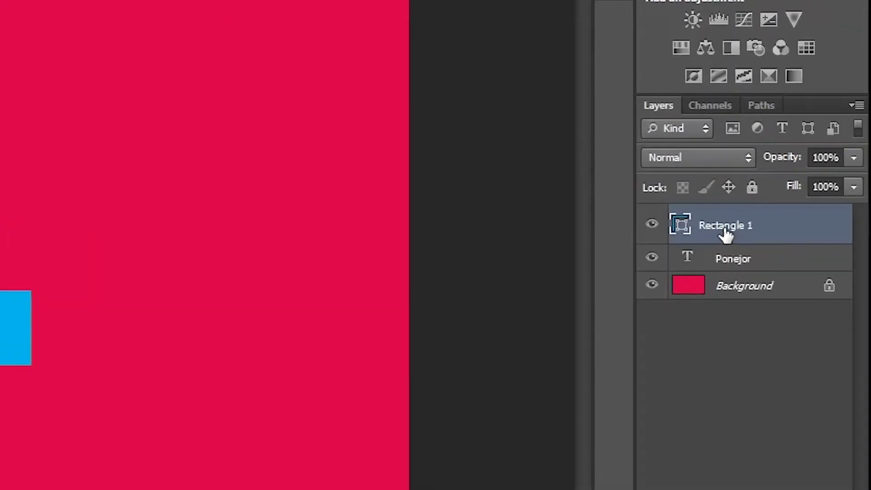
# - Clip Rectangle 1 to the Ponejor text layer as a clipping mask
pyautogui.rightClick(726, 229)
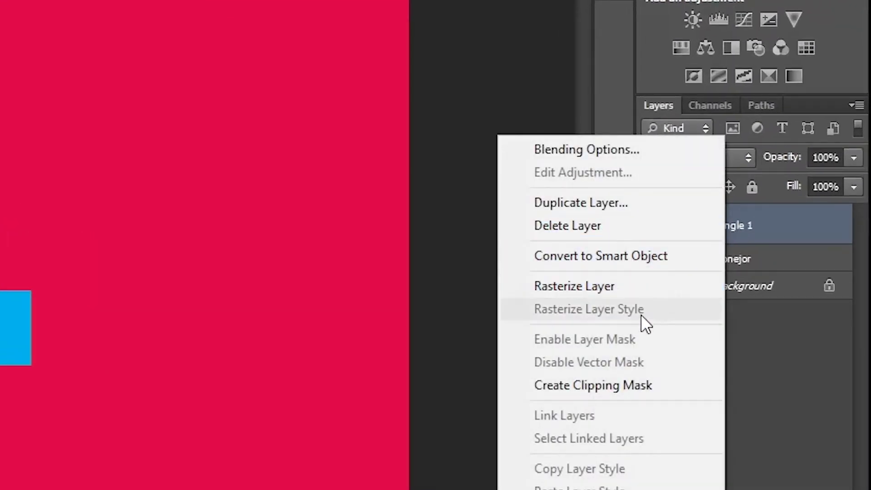
pyautogui.click(592, 389)
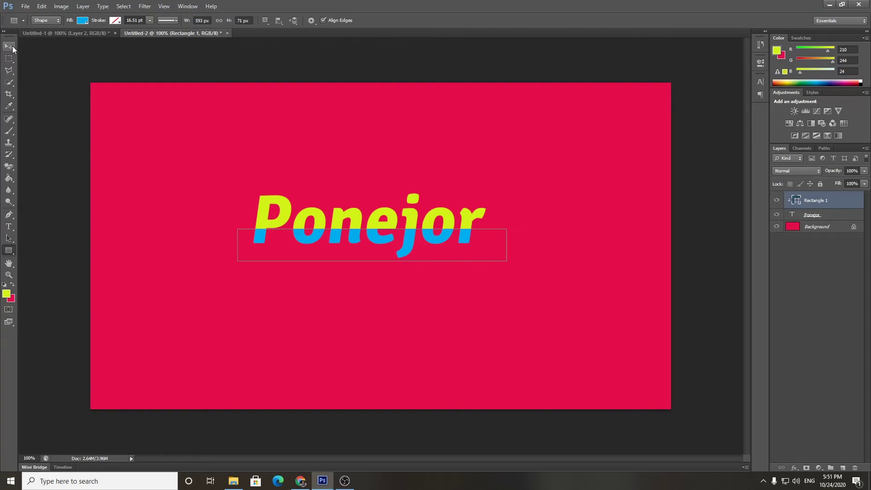
pyautogui.click(10, 48)
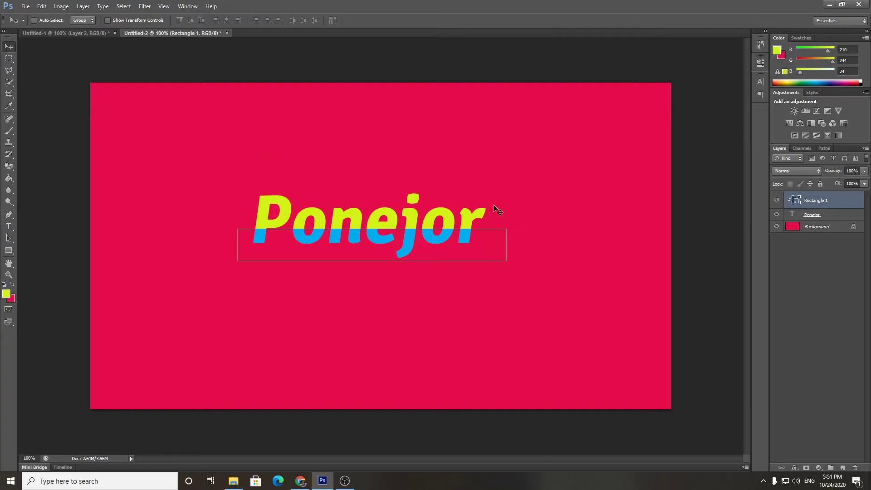
pyautogui.moveTo(382, 233)
pyautogui.mouseDown()
pyautogui.moveTo(383, 218)
pyautogui.moveTo(381, 234)
pyautogui.mouseUp()
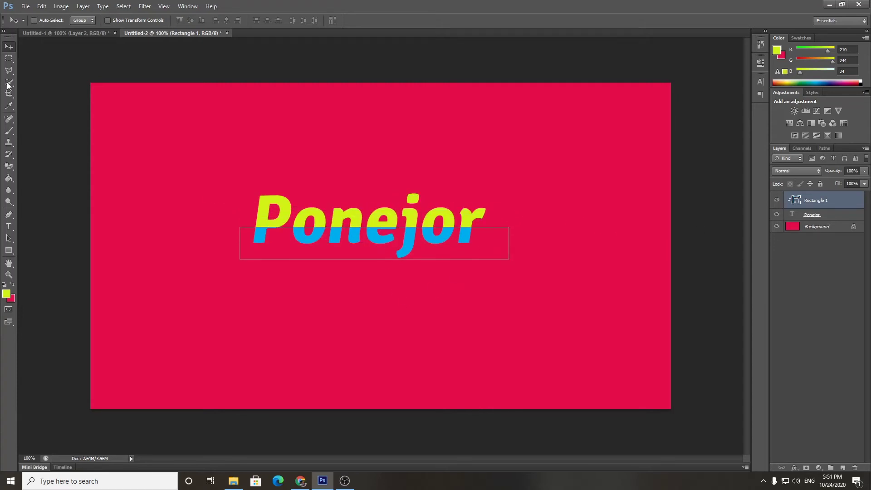
# - Move the blue band up over Ponejor's top half and nudge the text slightly up
pyautogui.click(778, 287)
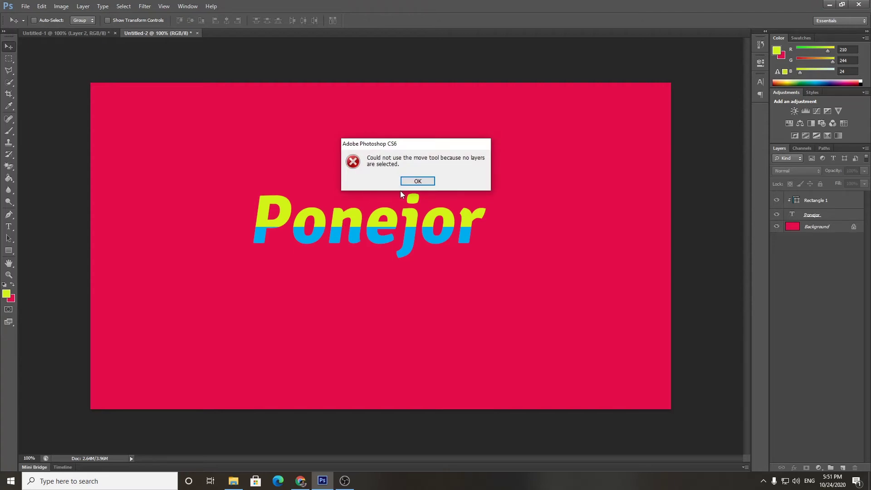
pyautogui.click(417, 181)
pyautogui.click(816, 205)
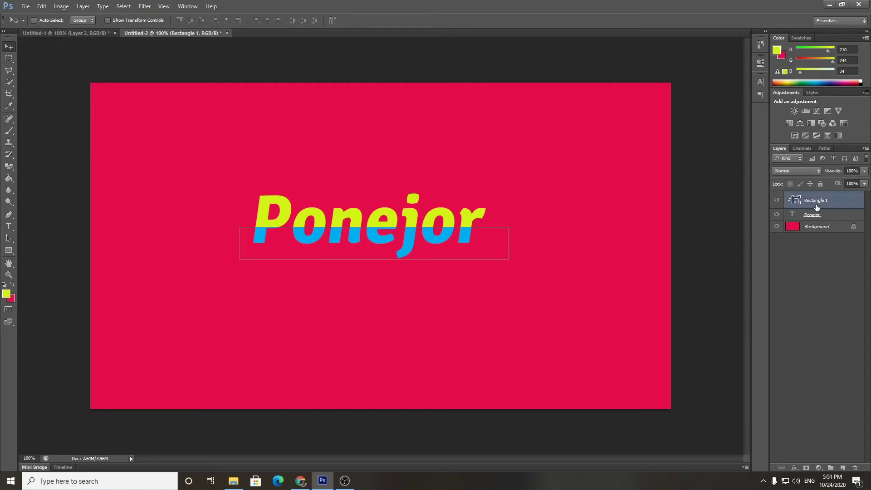
pyautogui.moveTo(350, 241); pyautogui.dragTo(352, 203)
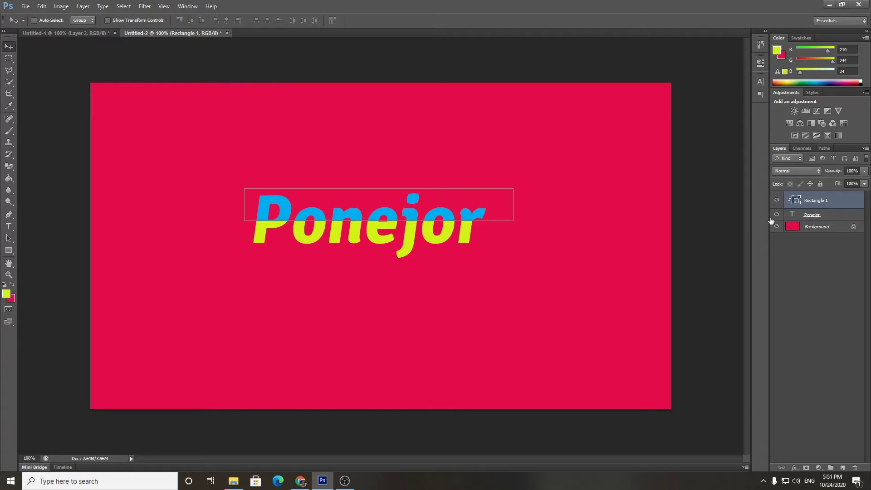
pyautogui.click(802, 216)
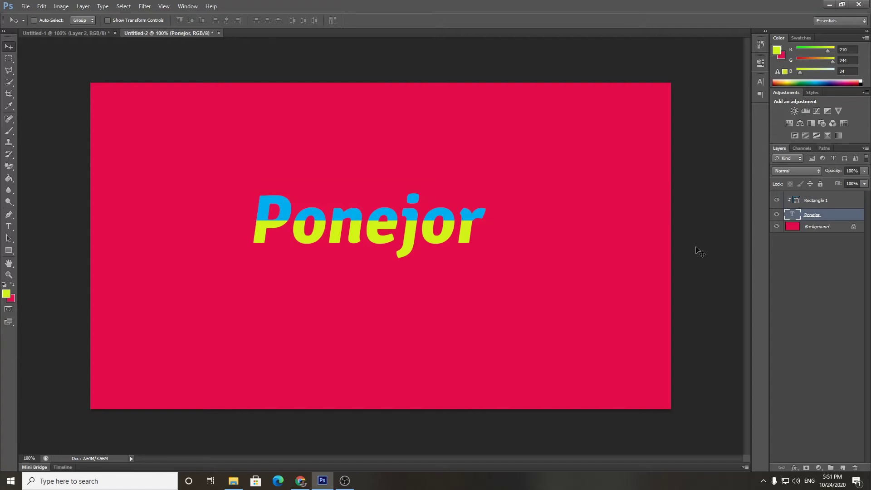
pyautogui.moveTo(339, 258); pyautogui.dragTo(340, 252)
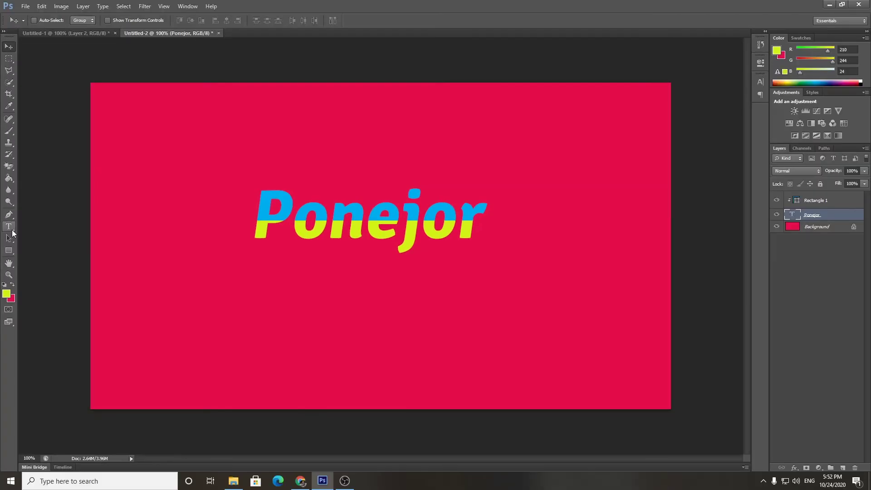
# - Add the Khmer word 'ពេនចរ' as a top text layer positioned below Ponejor
pyautogui.press('t')
pyautogui.click(207, 307)
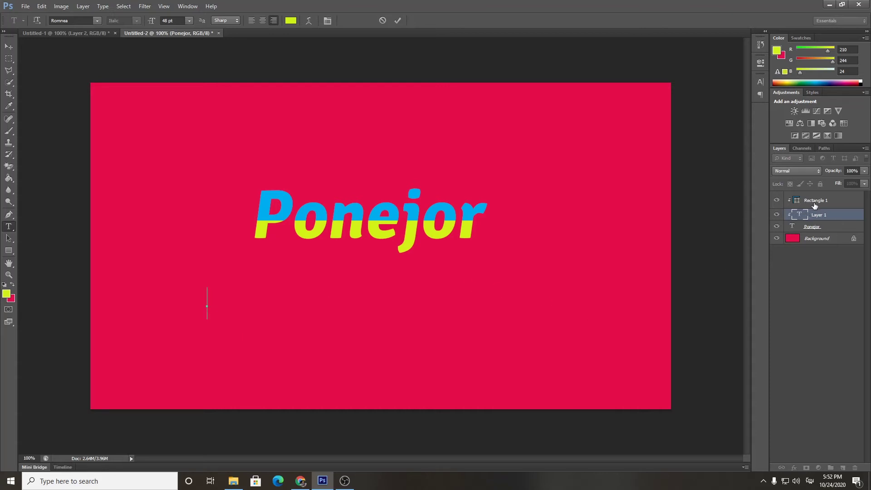
pyautogui.moveTo(815, 214); pyautogui.dragTo(817, 196)
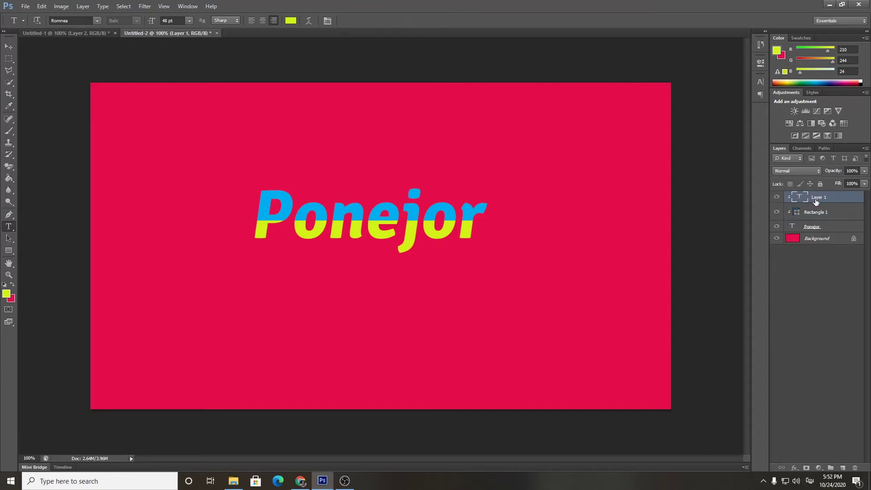
pyautogui.click(183, 299)
pyautogui.write('ព')
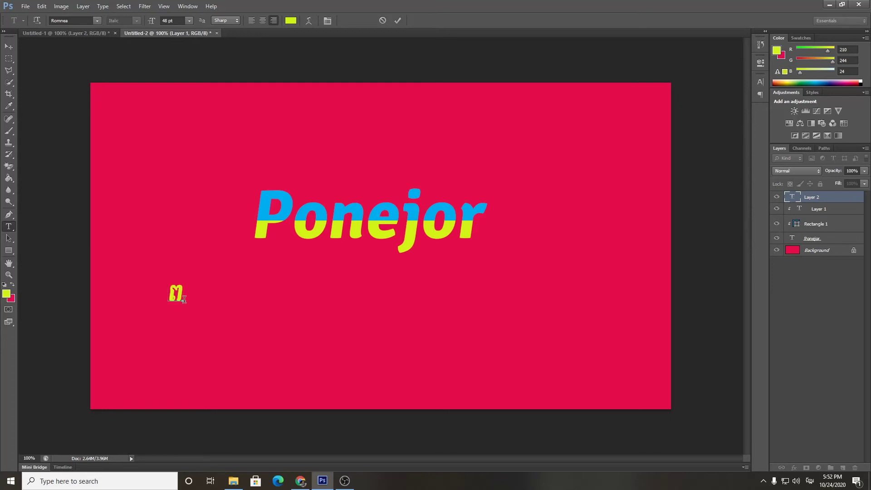
pyautogui.write('េន')
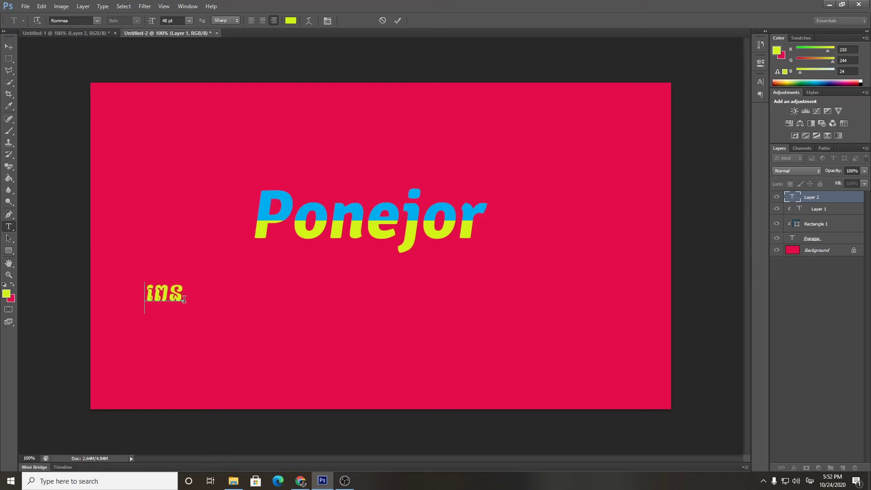
pyautogui.write('ចរ')
pyautogui.hotkey('ctrl', 'Return')
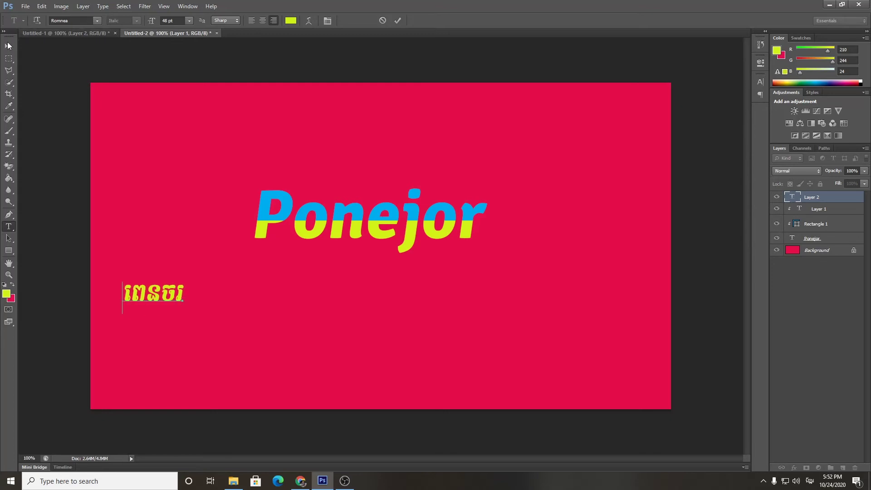
pyautogui.press('v')
pyautogui.moveTo(129, 311); pyautogui.dragTo(301, 313)
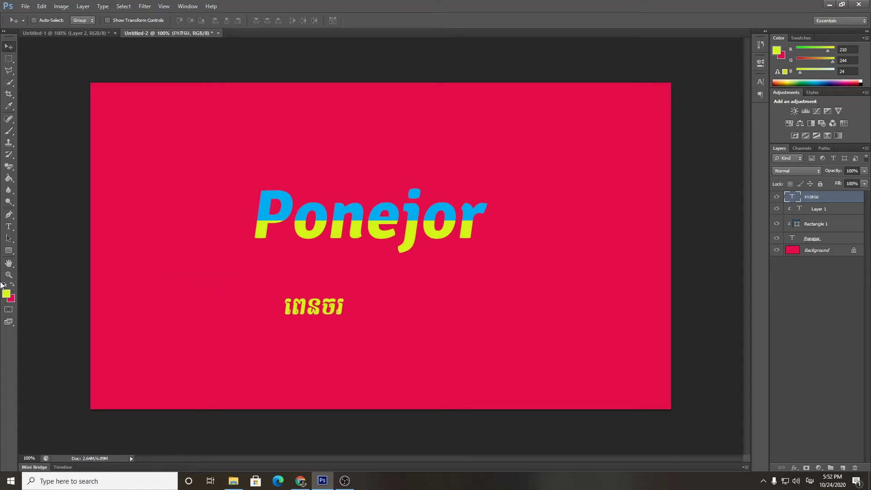
# - Apply the first OpenType glyph option to the Khmer word in the Character panel and commit it
pyautogui.click(8, 227)
pyautogui.doubleClick(287, 304)
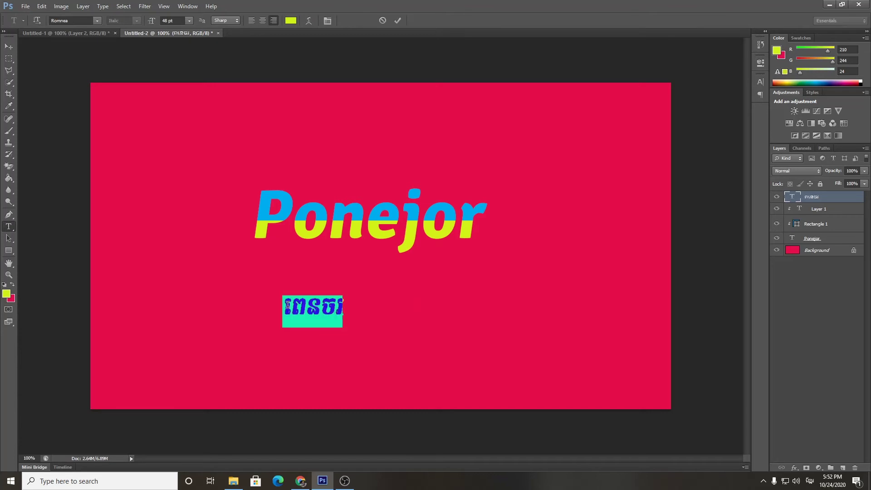
pyautogui.click(328, 21)
pyautogui.click(663, 162)
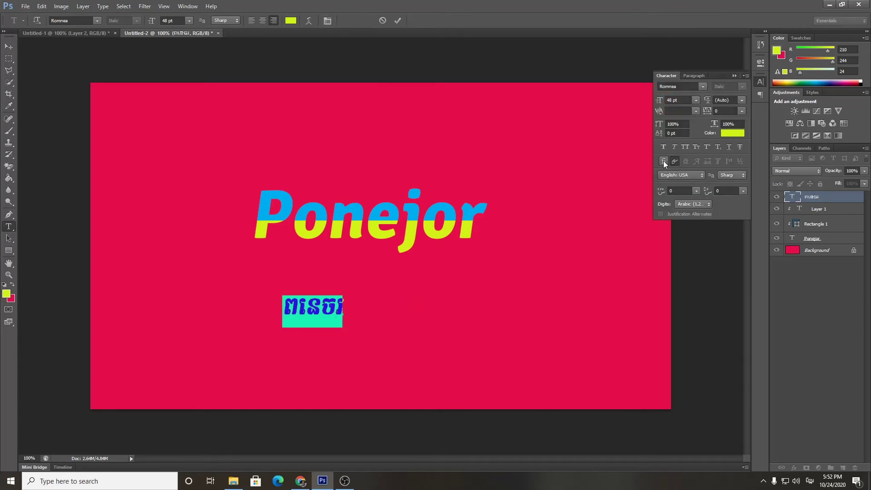
pyautogui.click(733, 75)
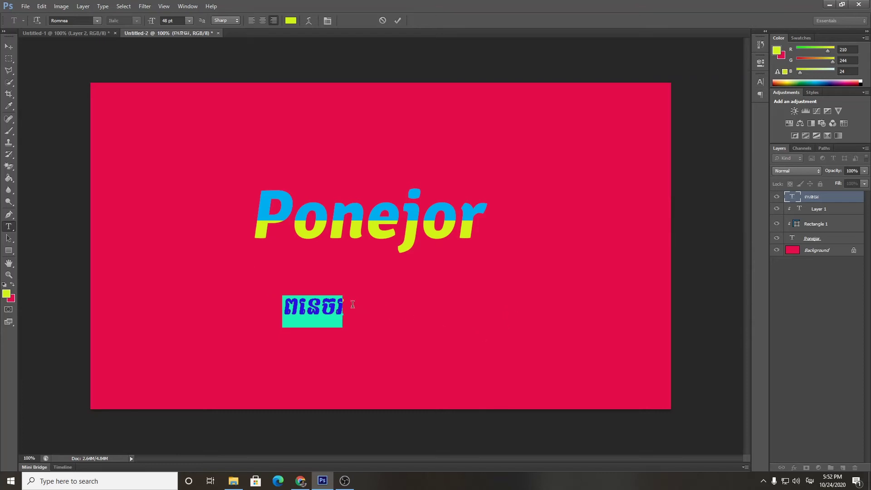
pyautogui.click(332, 312)
pyautogui.hotkey('ctrl', 't')
pyautogui.click(342, 315)
pyautogui.click(734, 75)
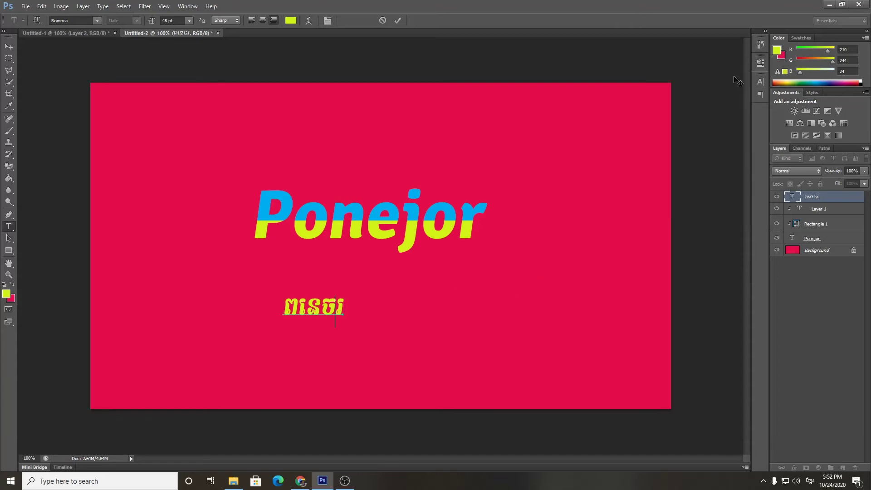
pyautogui.click(8, 47)
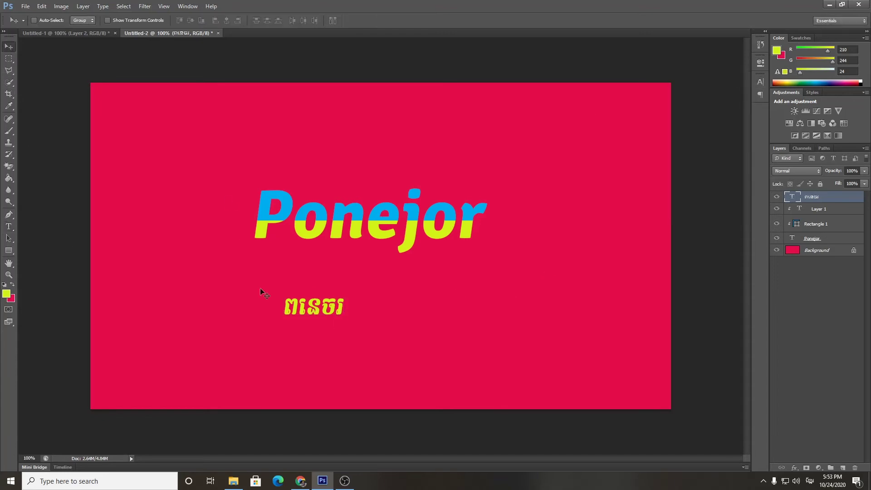
# - Scale the Khmer word to about 252% and shift it under Ponejor's right half
pyautogui.hotkey('ctrl', 't')
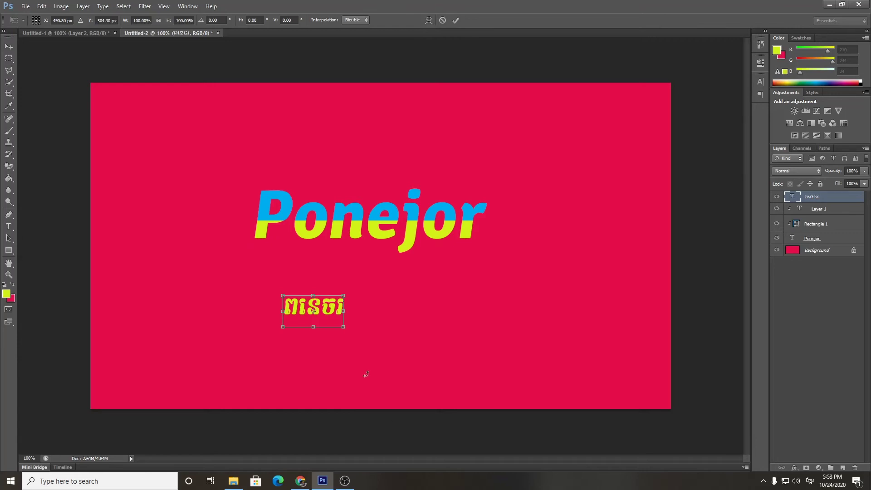
pyautogui.moveTo(342, 295)
pyautogui.mouseDown()
pyautogui.moveTo(465, 249)
pyautogui.moveTo(451, 257)
pyautogui.mouseUp()
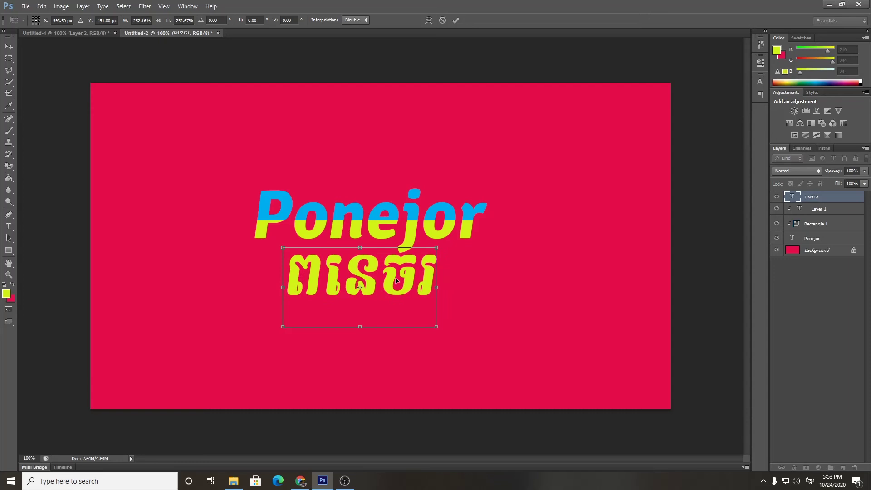
pyautogui.moveTo(396, 279); pyautogui.dragTo(497, 297)
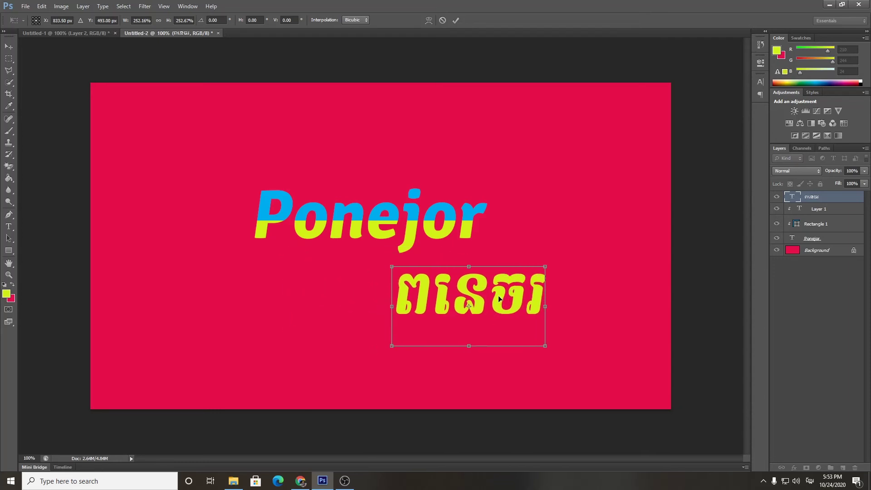
pyautogui.press('Return')
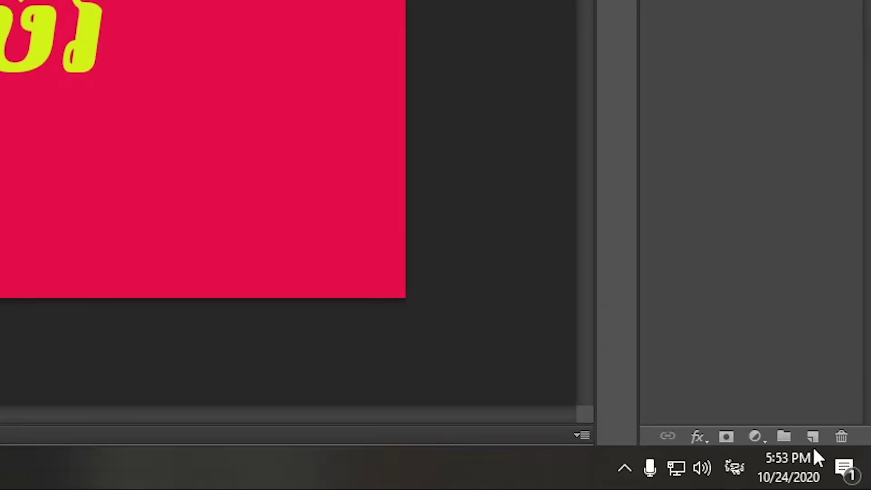
# - Add a new empty Layer 2 above the Khmer text and select the Brush Tool
pyautogui.click(811, 437)
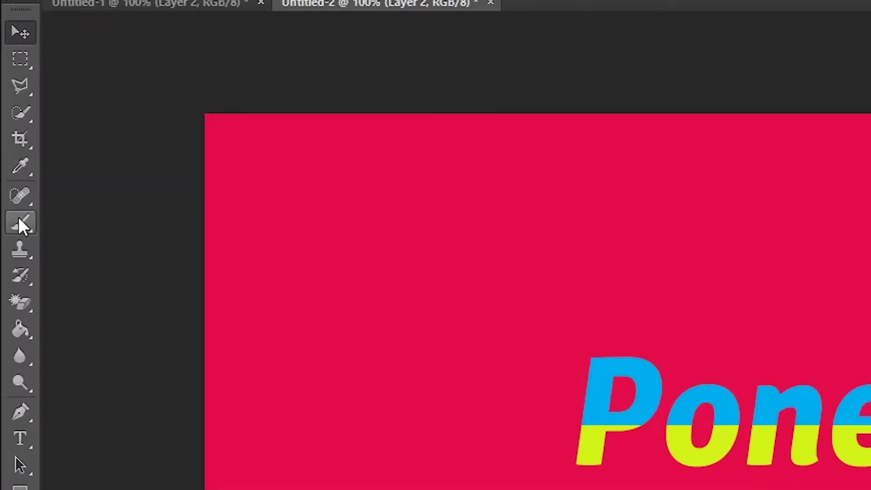
pyautogui.rightClick(18, 218)
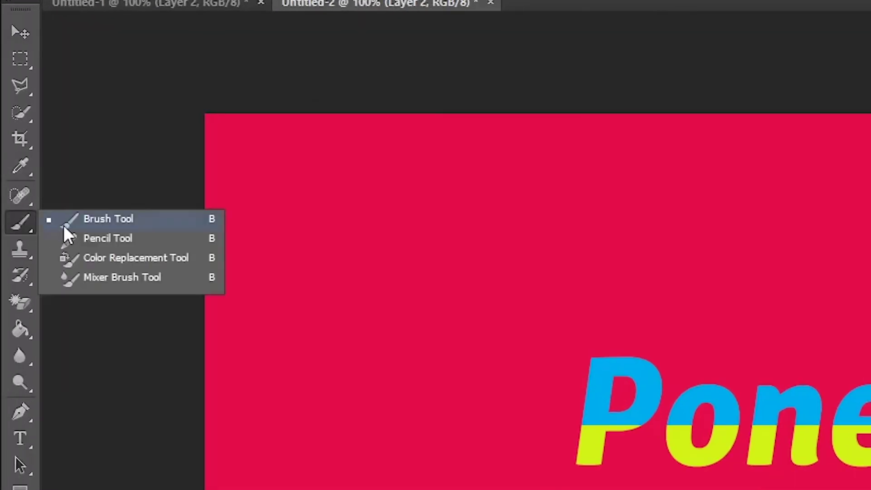
pyautogui.click(100, 218)
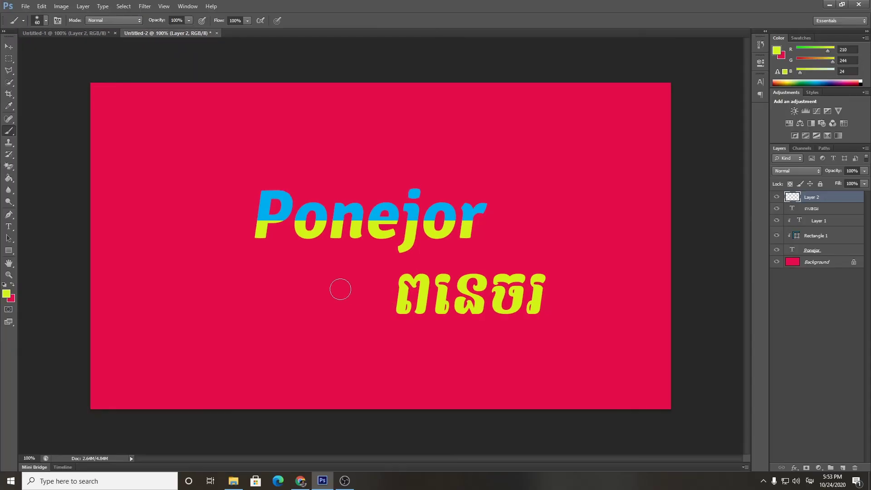
# - Set the brush tip to 60 px size with 0% hardness
pyautogui.rightClick(371, 289)
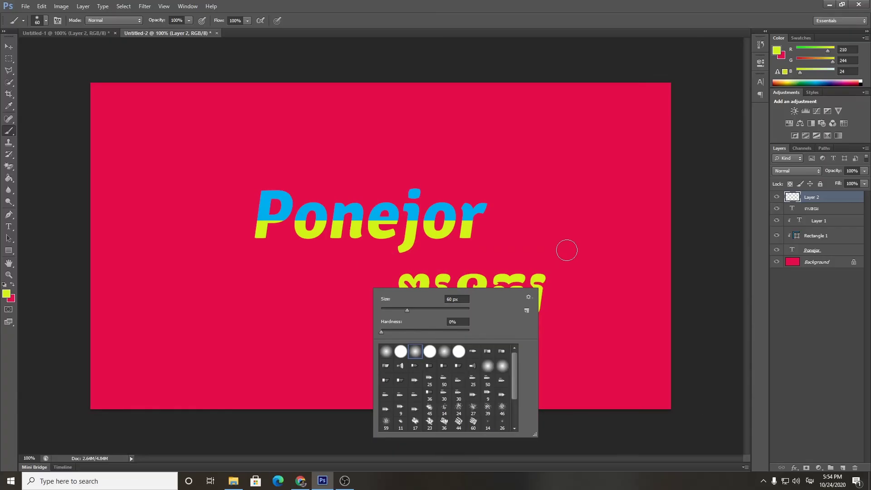
pyautogui.click(692, 261)
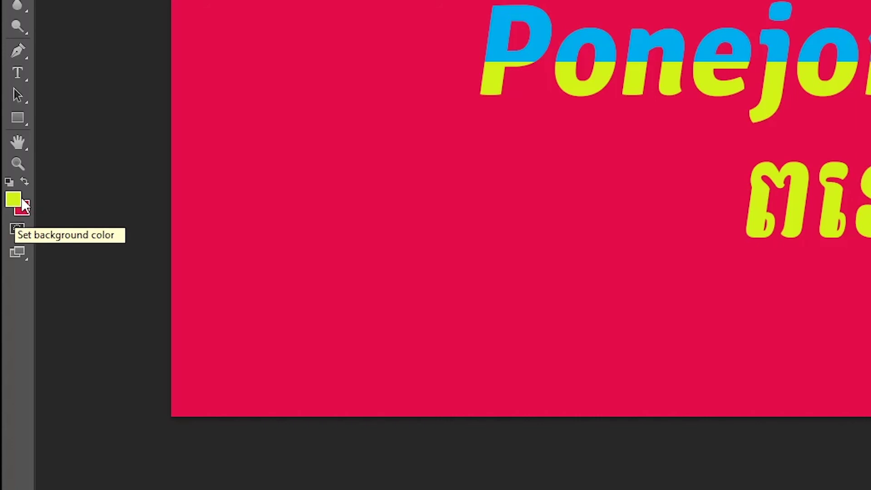
# - Set the foreground colour to bright red f10515
pyautogui.click(15, 198)
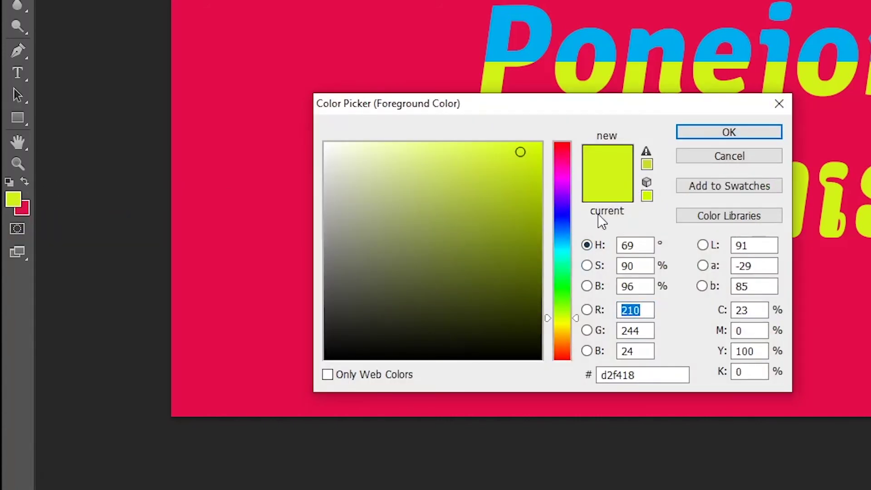
pyautogui.click(561, 144)
pyautogui.click(537, 154)
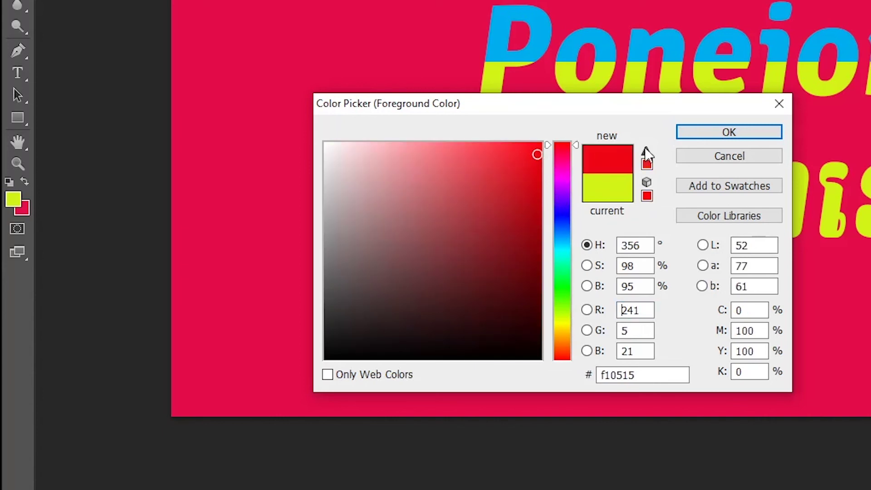
pyautogui.click(692, 138)
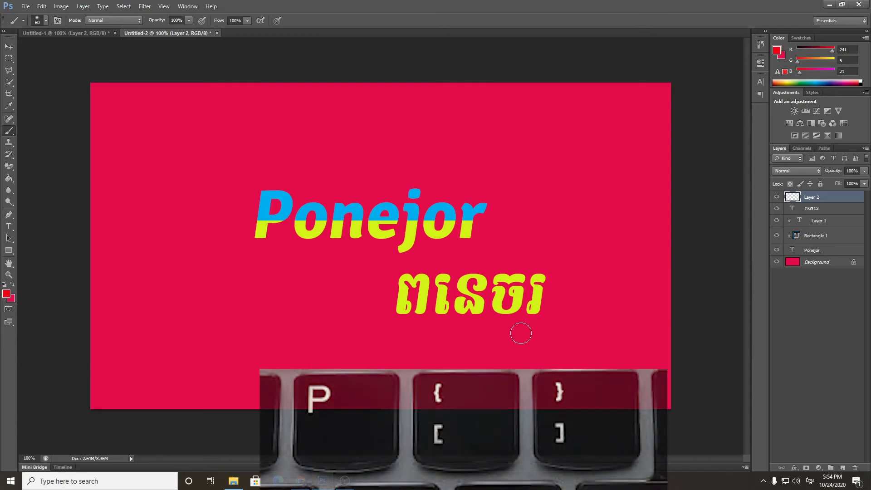
# - Adjust the brush diameter up and down with the bracket keys, settling at 80
pyautogui.press(']')
pyautogui.press(']')
pyautogui.press(']')
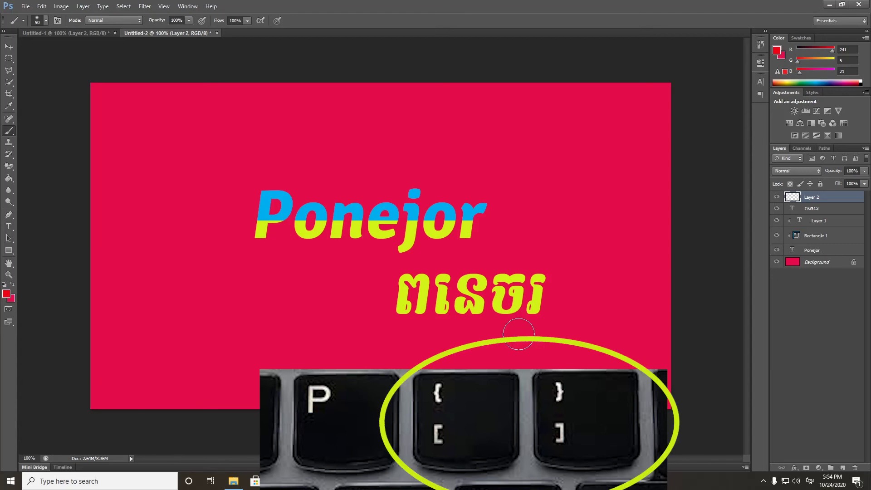
pyautogui.press('[')
pyautogui.press(']')
pyautogui.press(']')
pyautogui.press(']')
pyautogui.press(']')
pyautogui.press(']')
pyautogui.press(']')
pyautogui.press(']')
pyautogui.press('[')
pyautogui.press('[')
pyautogui.press('[')
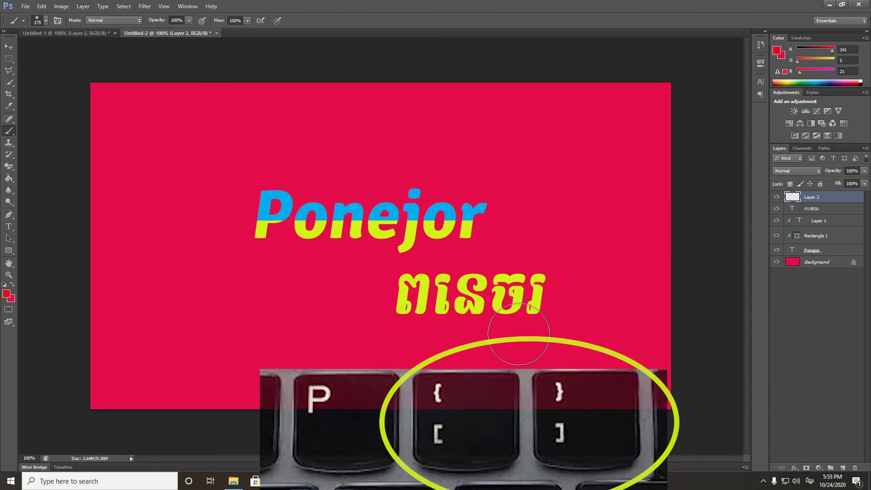
pyautogui.press('[')
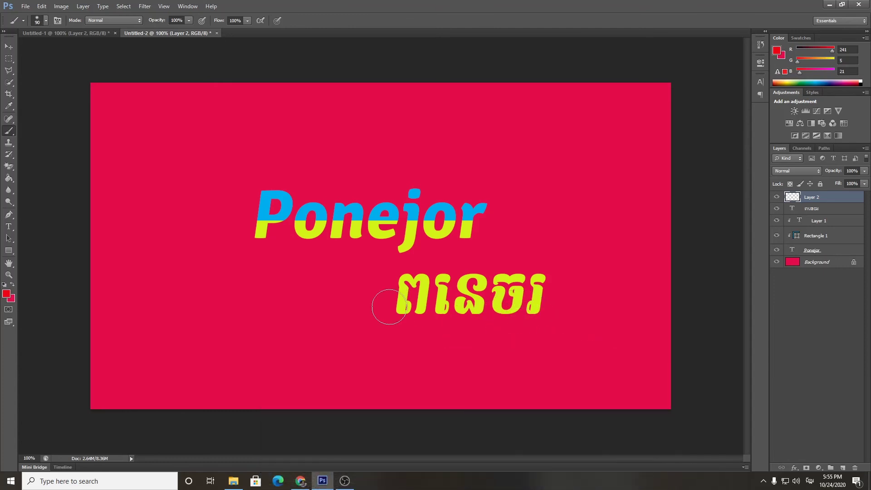
pyautogui.press('[')
# - Paint a soft red stroke on Layer 2 across the bottom of the Khmer word
pyautogui.moveTo(388, 315); pyautogui.dragTo(550, 296)
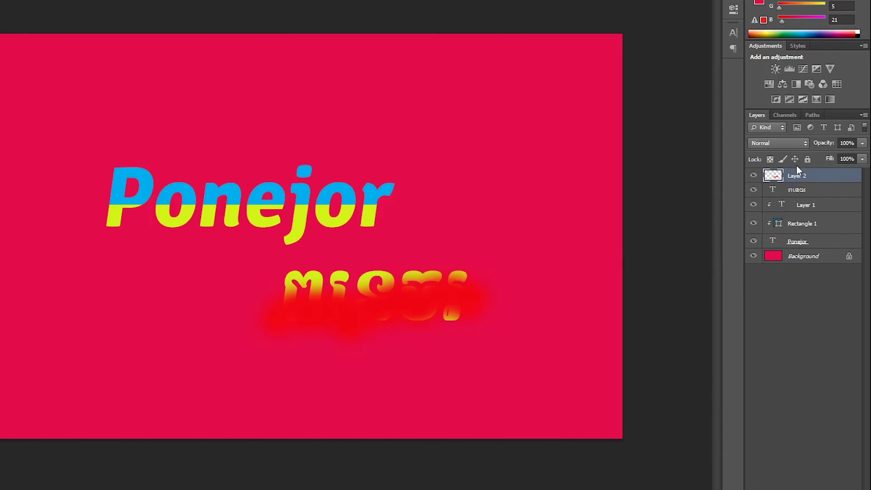
# - Make Layer 2 a clipping mask on the Khmer text layer
pyautogui.rightClick(795, 181)
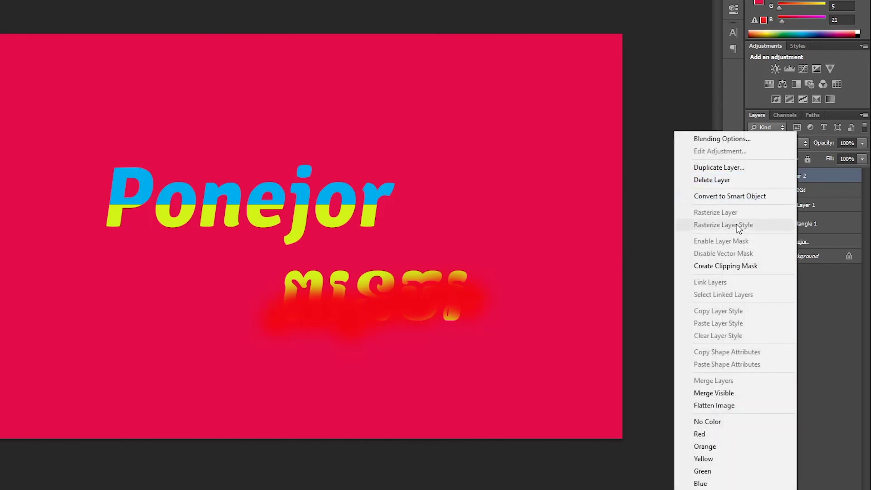
pyautogui.click(706, 268)
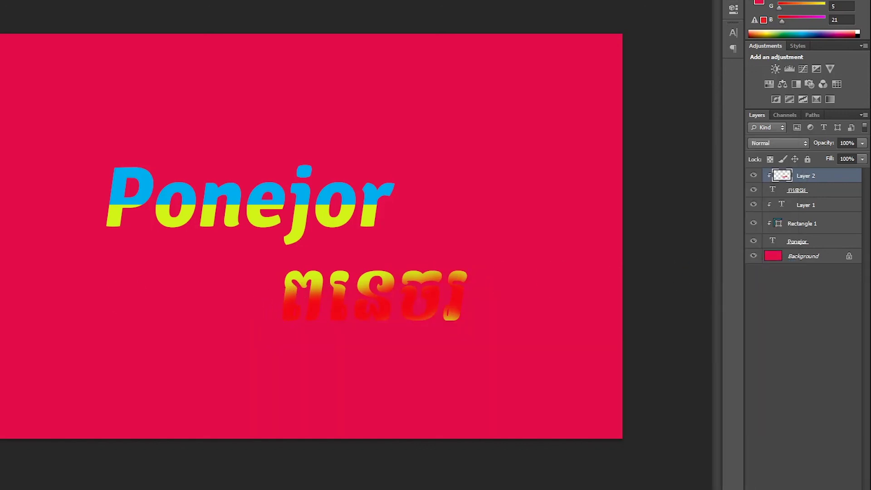
# - Nudge Layer 2's clipped red paint down and sideways within the Khmer letters
pyautogui.moveTo(374, 297); pyautogui.dragTo(377, 311)
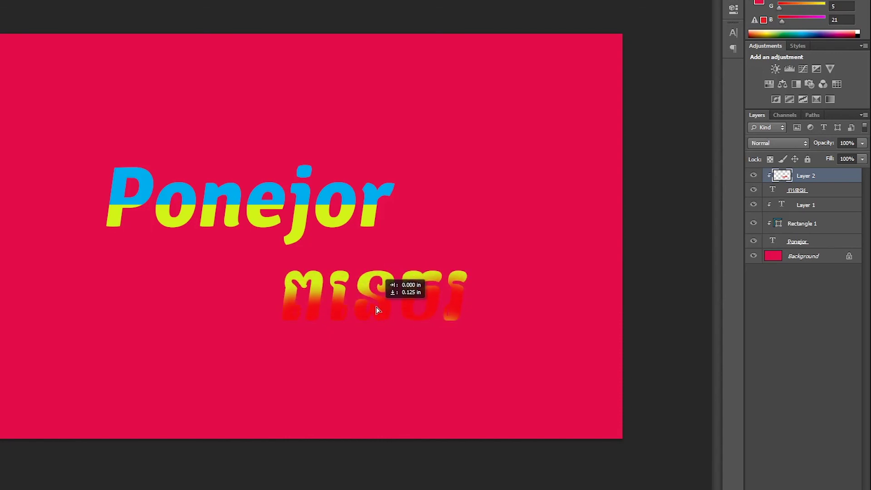
pyautogui.moveTo(379, 315); pyautogui.dragTo(378, 315)
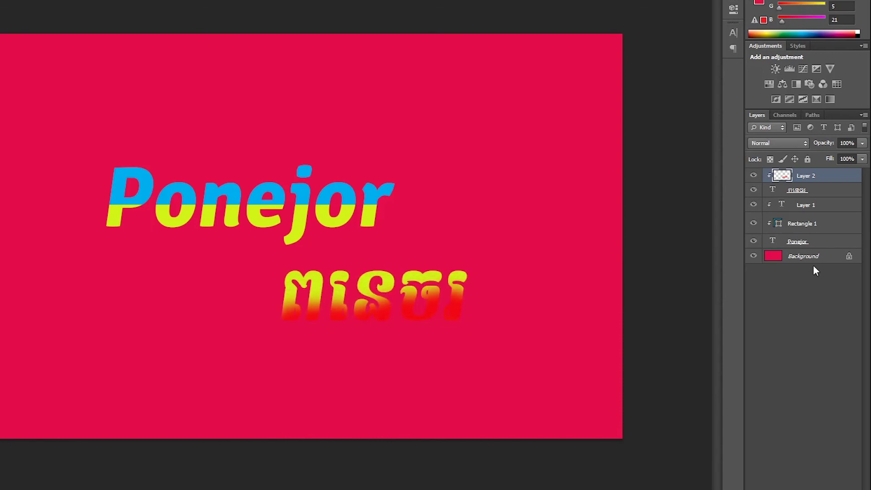
pyautogui.moveTo(434, 307); pyautogui.dragTo(433, 310)
pyautogui.moveTo(437, 304); pyautogui.dragTo(436, 304)
pyautogui.moveTo(425, 311); pyautogui.dragTo(418, 314)
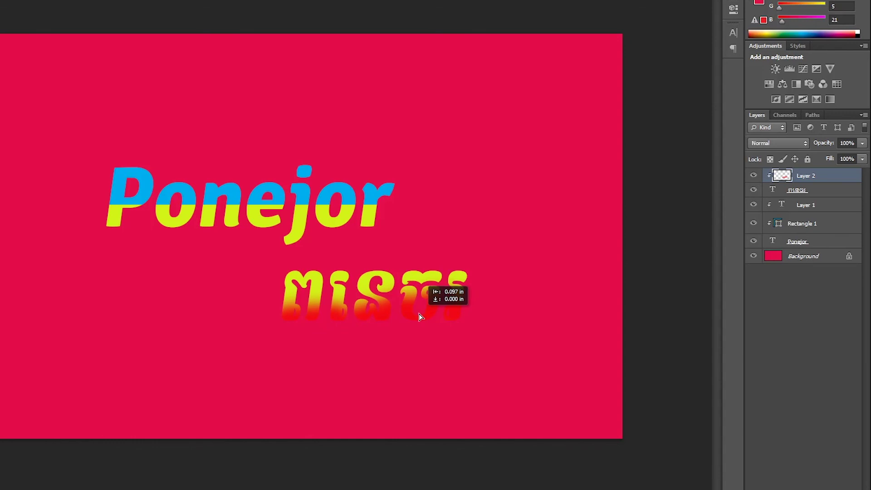
pyautogui.moveTo(418, 313); pyautogui.dragTo(418, 315)
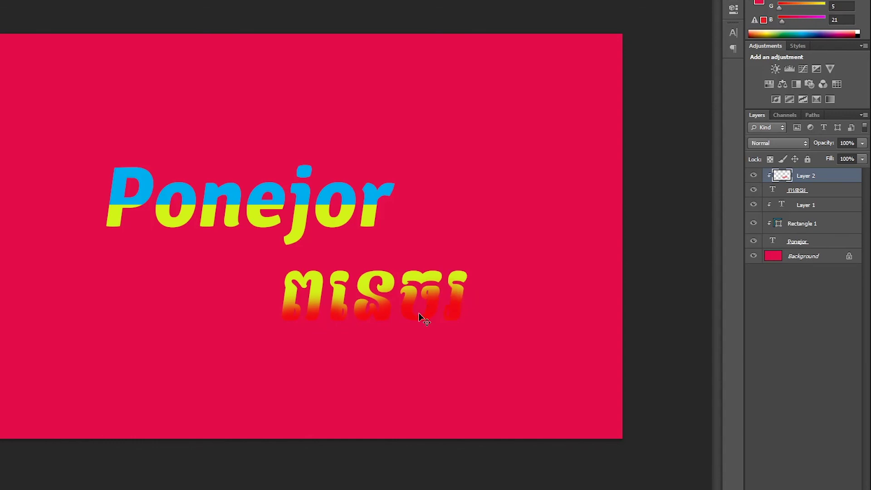